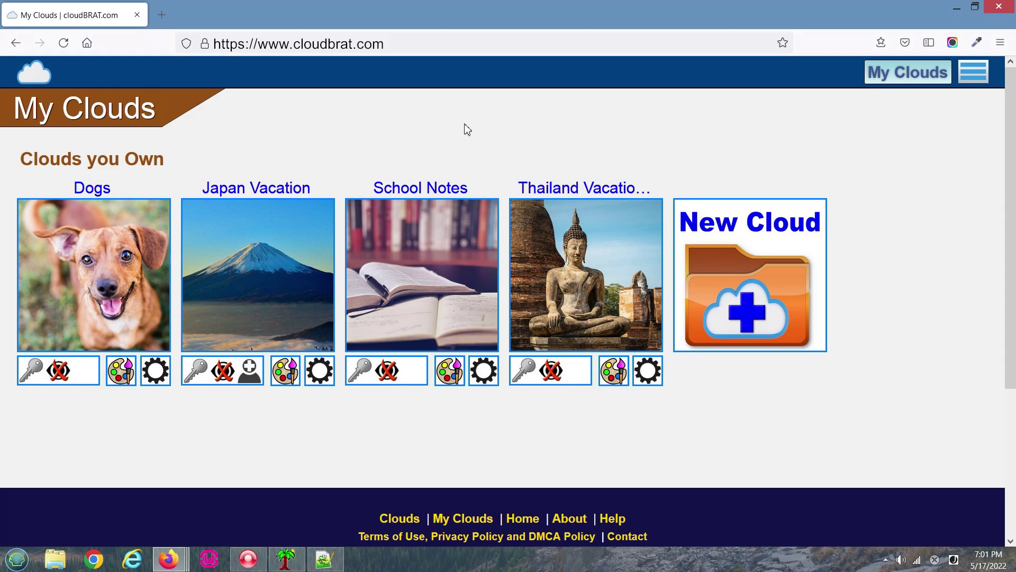
Open the Japan Vacation cloud and look through its What's New page, its Home page and the Home page's editing view
{"action": "left_click", "coordinate": [268, 235]}
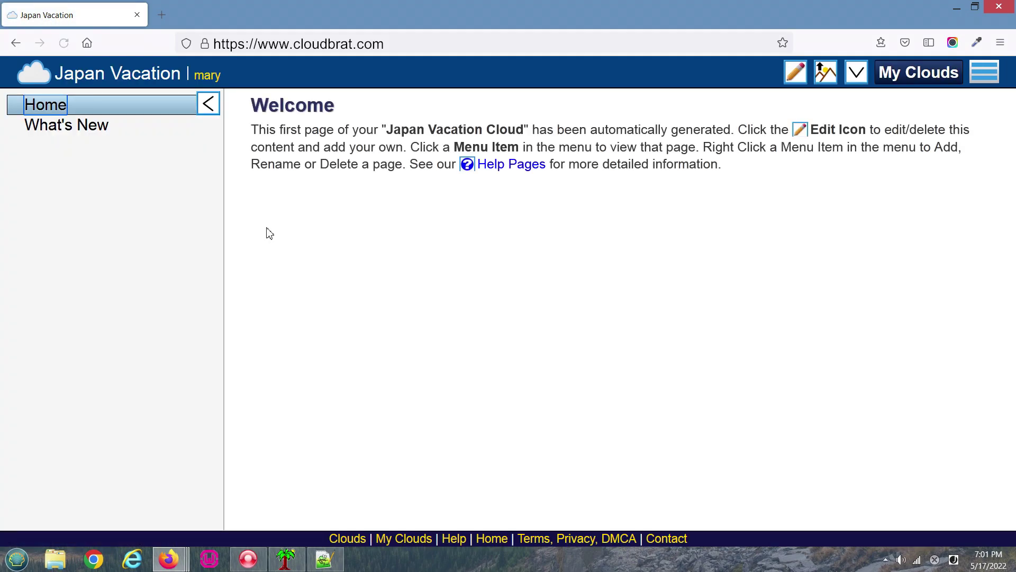
{"action": "left_click", "coordinate": [46, 132]}
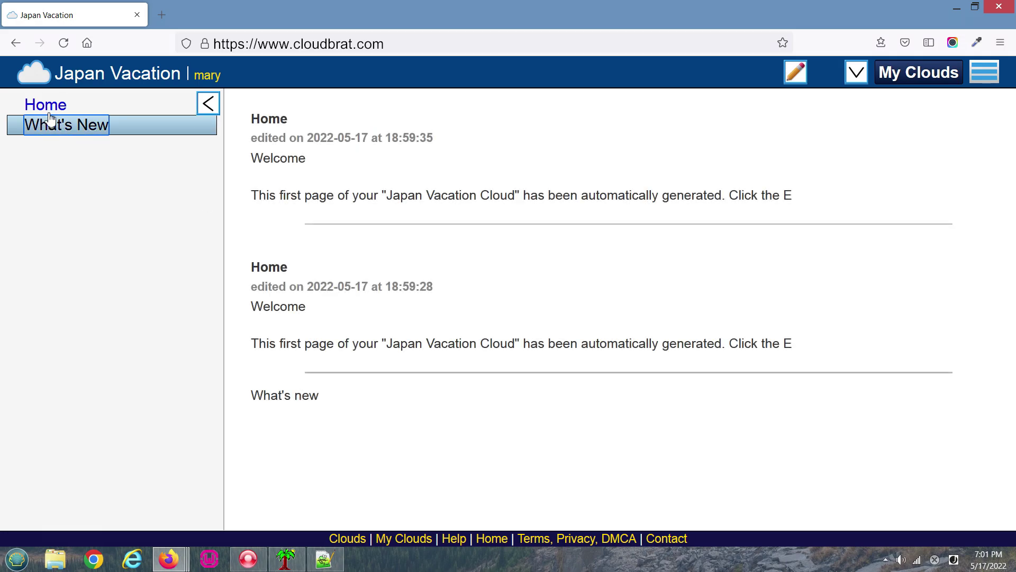
{"action": "left_click", "coordinate": [50, 114]}
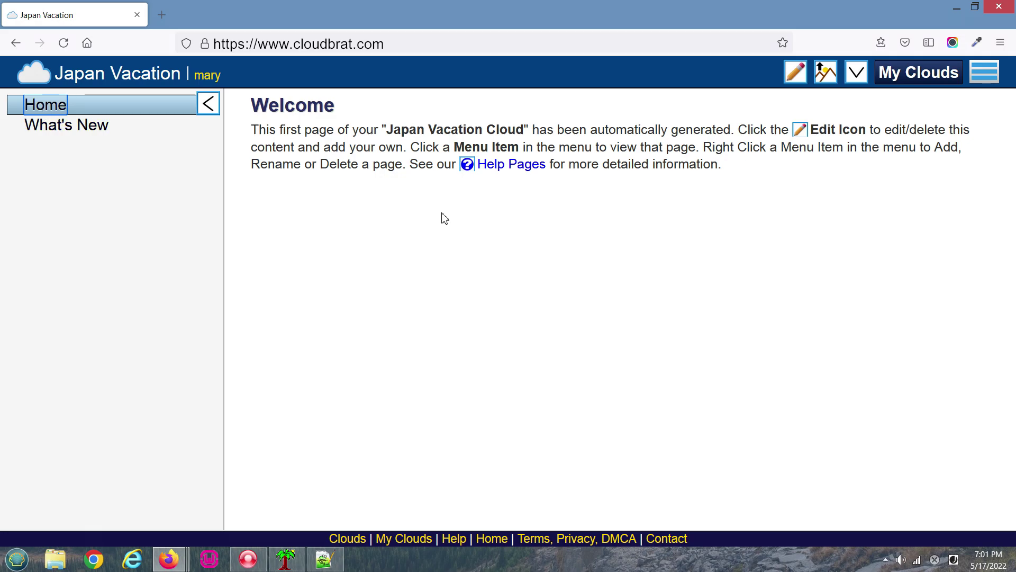
{"action": "left_click", "coordinate": [797, 72]}
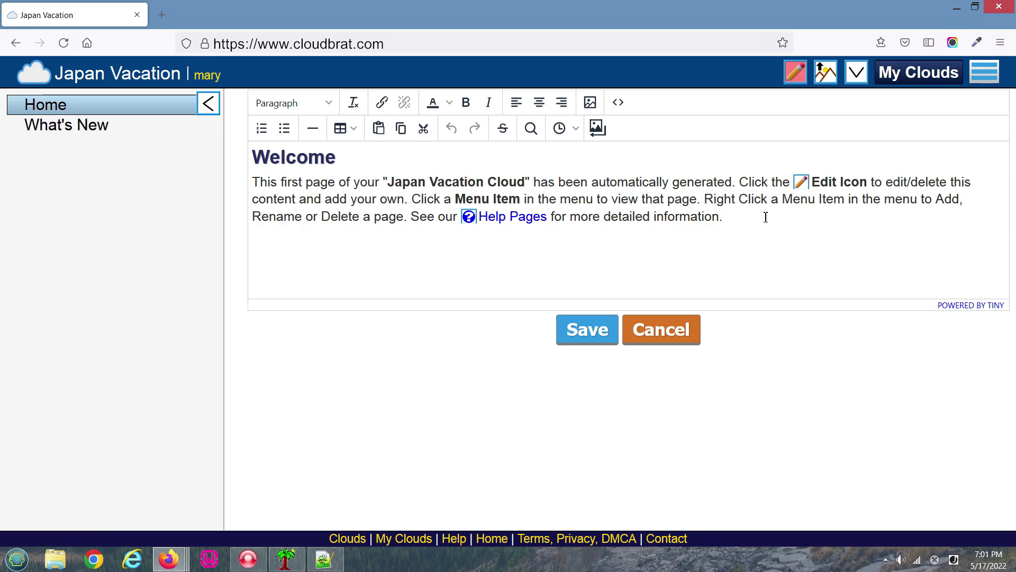
{"action": "left_click", "coordinate": [668, 343]}
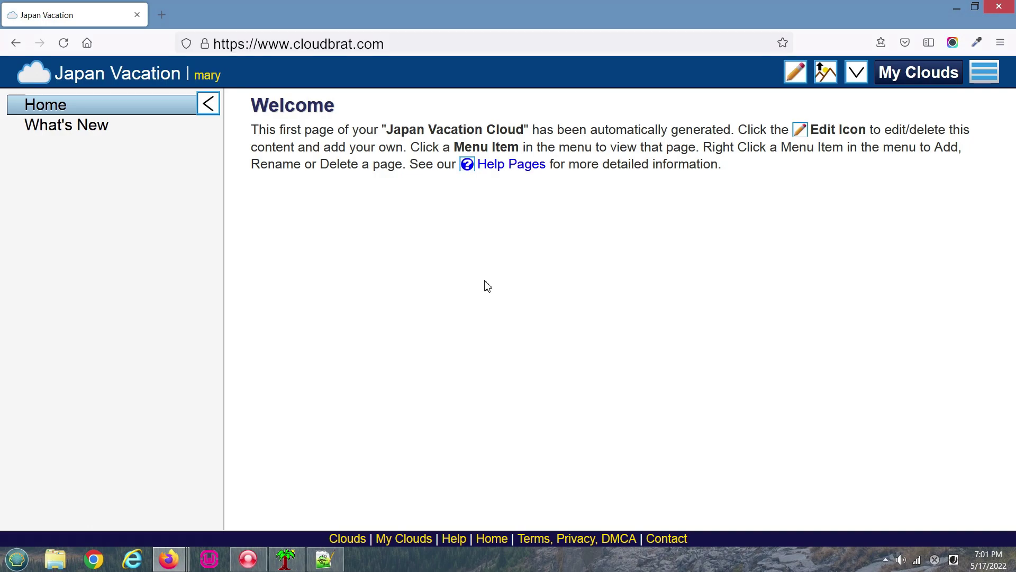
Add a Regular page named Tokyo directly after the Home page
{"action": "right_click", "coordinate": [59, 113]}
{"action": "left_click", "coordinate": [86, 131]}
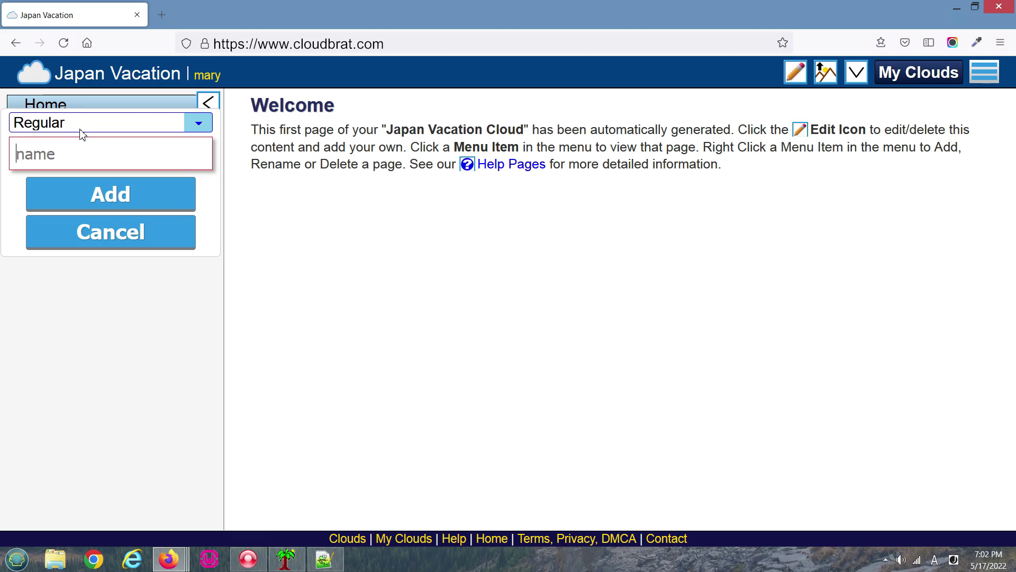
{"action": "type", "text": "Tokyo"}
{"action": "left_click", "coordinate": [91, 197]}
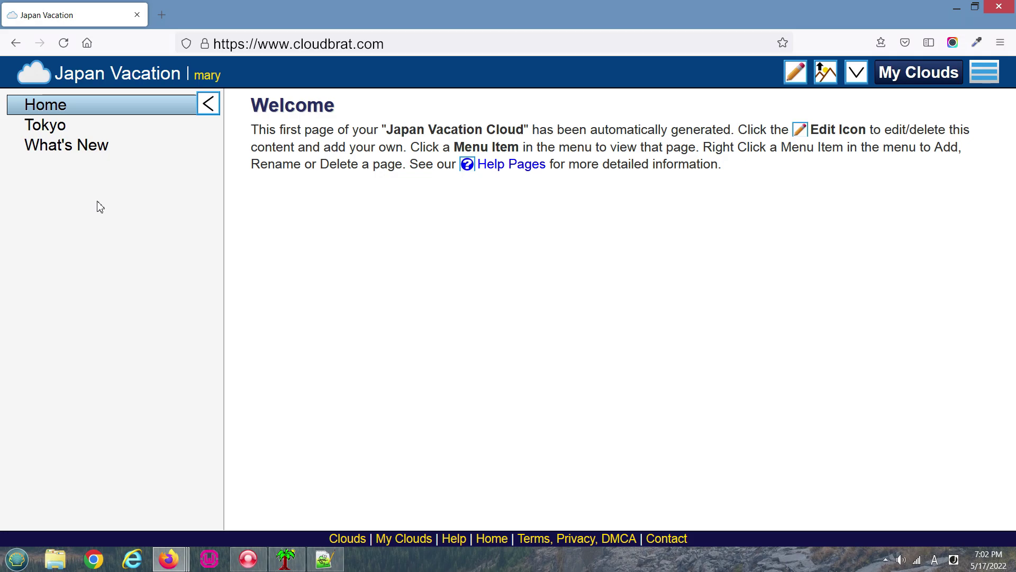
Add the lines "This is my Tokyo page." and "It can have all kinds of text." below the Tokyo page's heading and save
{"action": "left_click", "coordinate": [54, 132]}
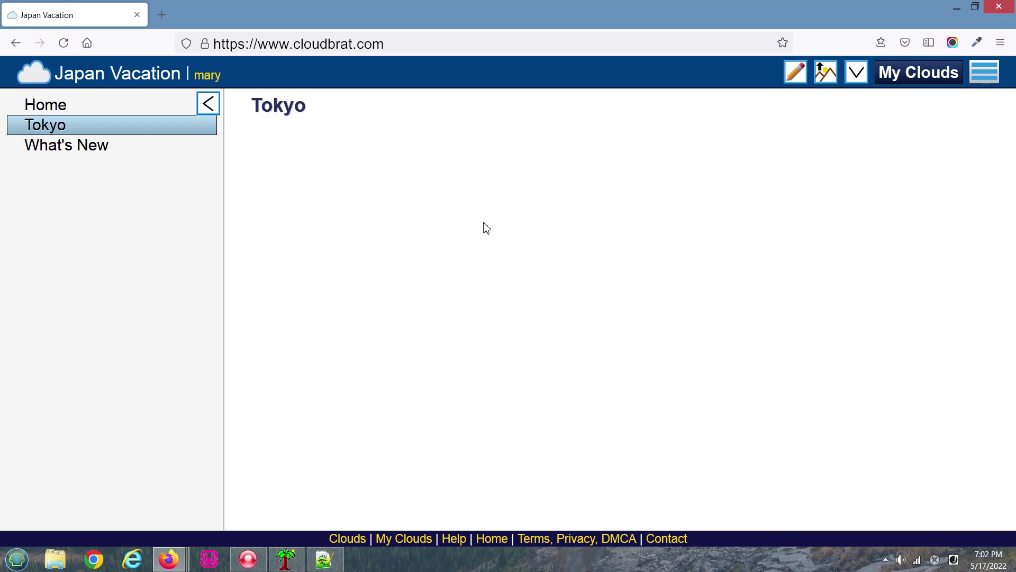
{"action": "left_click", "coordinate": [796, 73]}
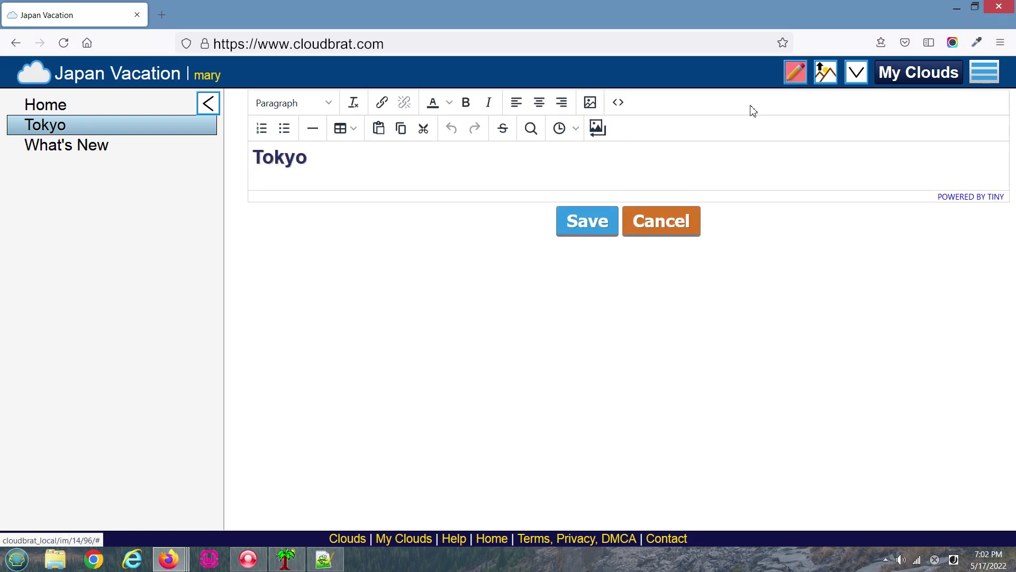
{"action": "left_click", "coordinate": [634, 152]}
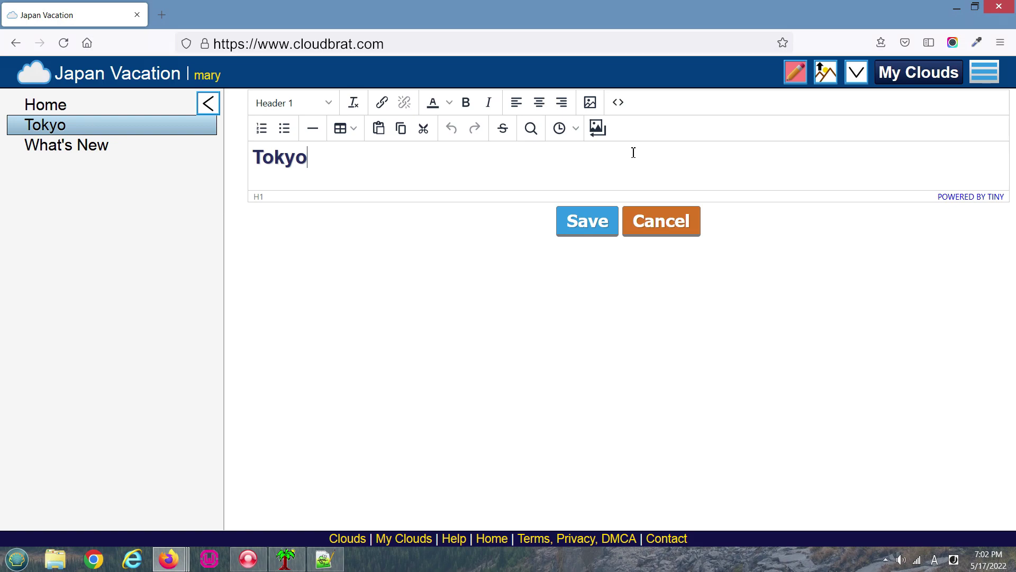
{"action": "key", "text": "Return"}
{"action": "type", "text": "Thi"}
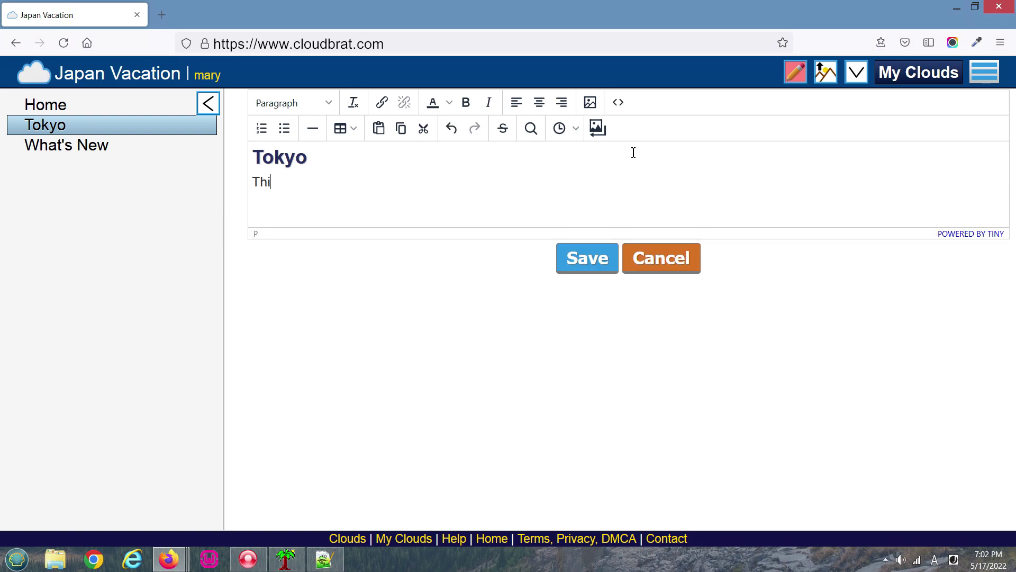
{"action": "type", "text": "s is my to"}
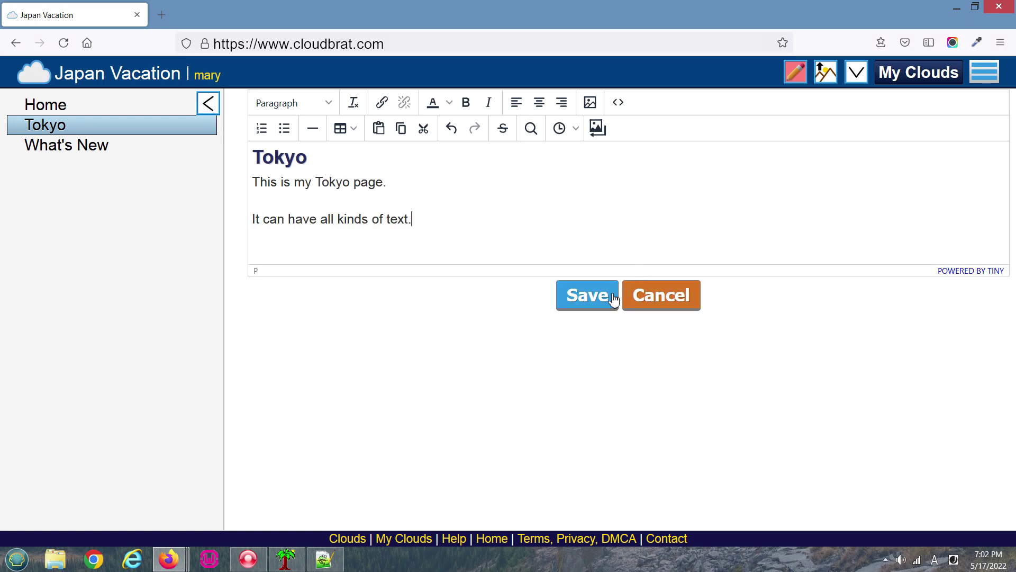
{"action": "left_click", "coordinate": [607, 295]}
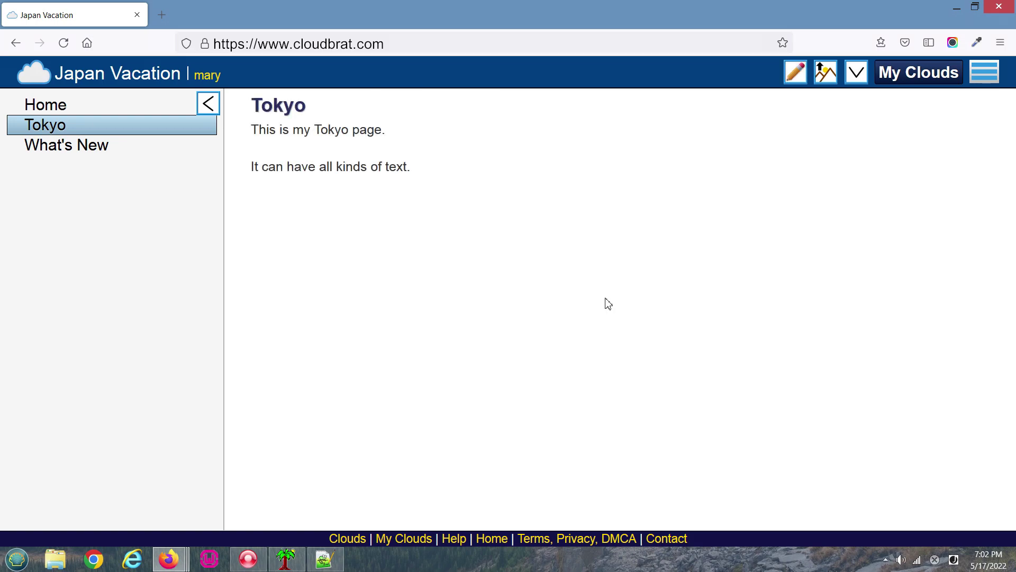
Add a Regular page named Kyoto directly after the Tokyo page
{"action": "left_click", "coordinate": [55, 131]}
{"action": "left_click", "coordinate": [73, 151]}
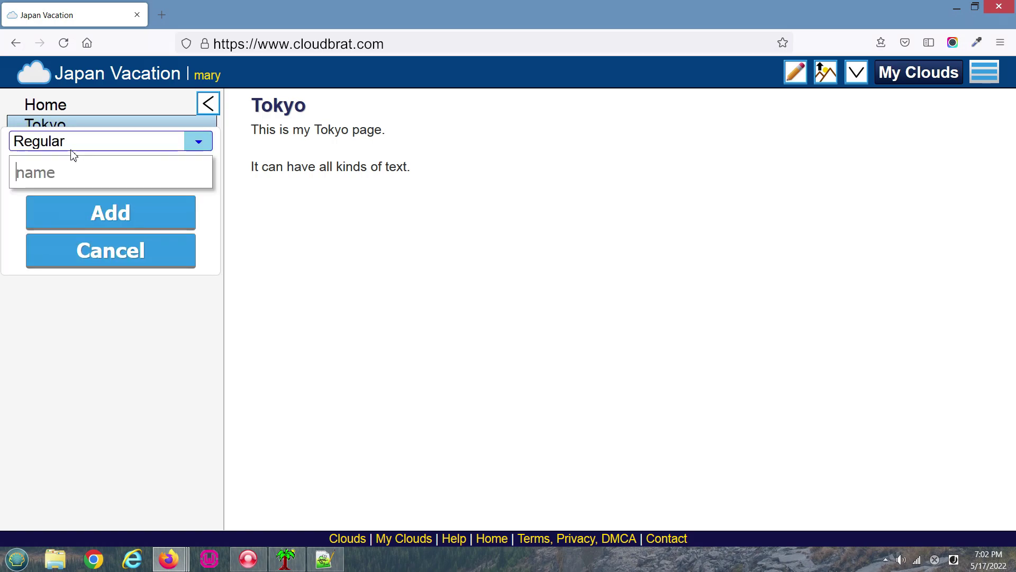
{"action": "type", "text": "K"}
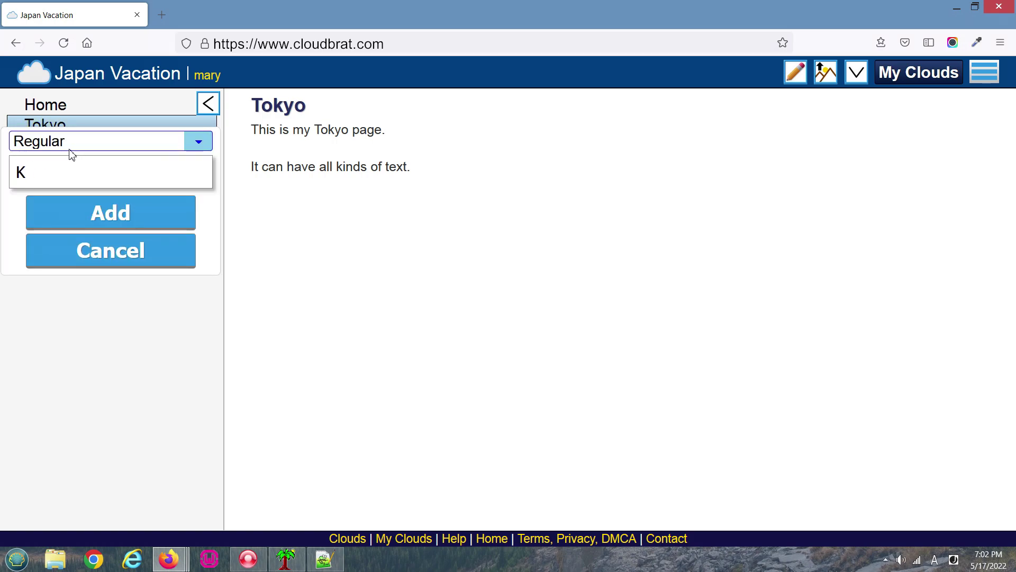
{"action": "type", "text": "yoto"}
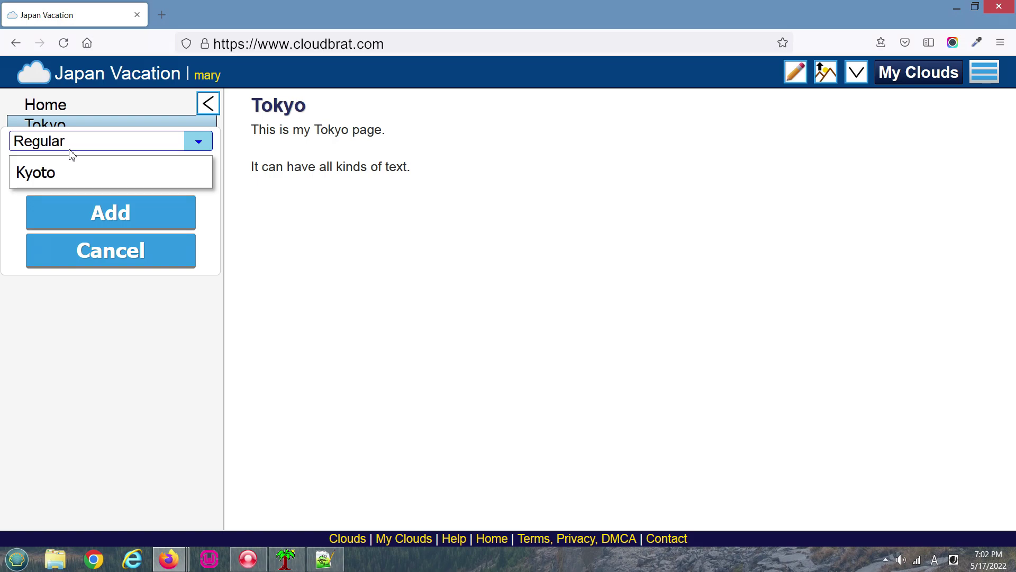
{"action": "left_click", "coordinate": [105, 213]}
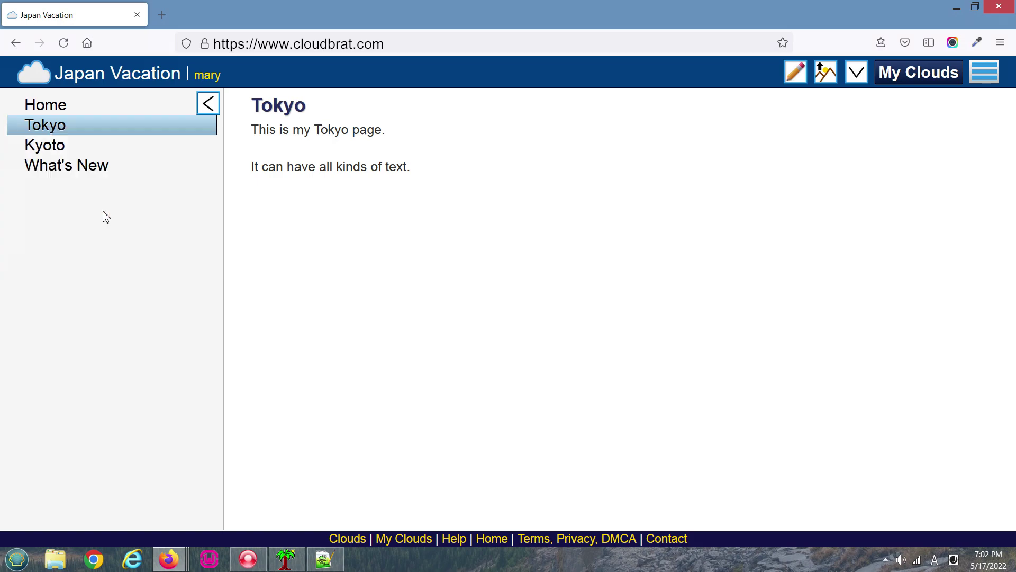
Write "When I visit Kyoto I want to go to Kiyomizu Dera (temple)." under the Kyoto page's heading and save
{"action": "left_click", "coordinate": [45, 144]}
{"action": "left_click", "coordinate": [796, 73]}
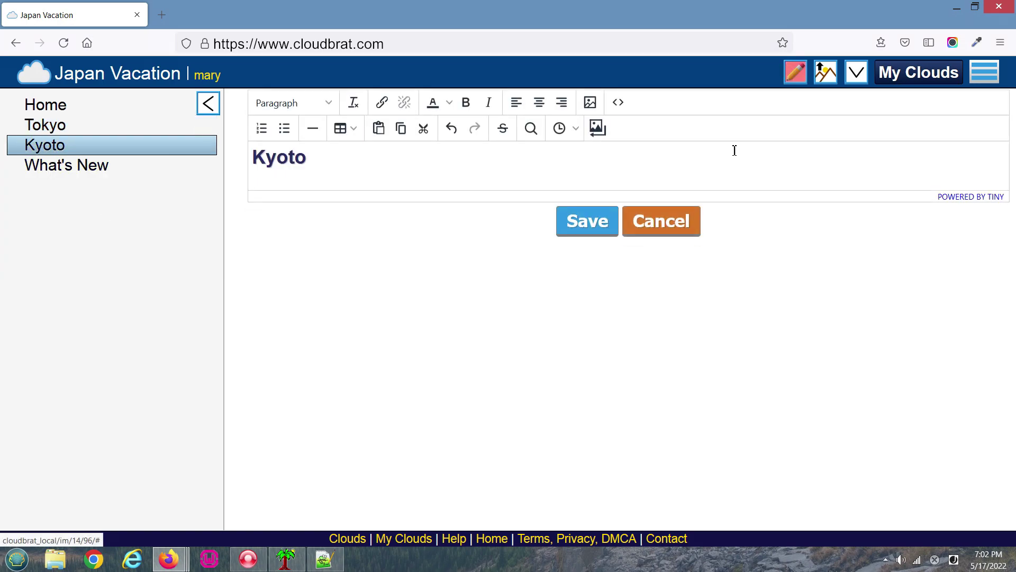
{"action": "key", "text": "Return"}
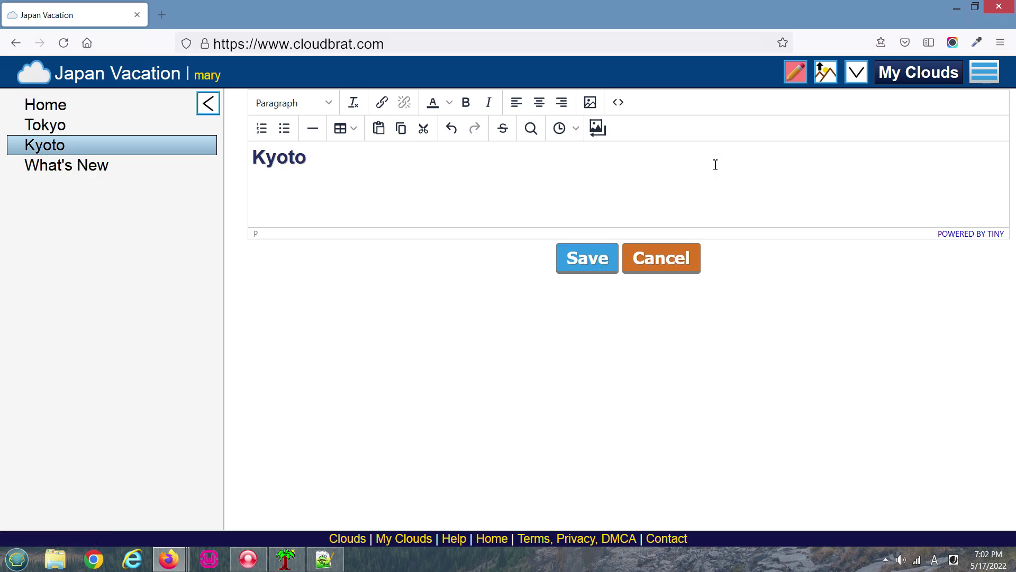
{"action": "type", "text": "When I visit Kyoto I want to go to Kiyomizu Dera (temple)."}
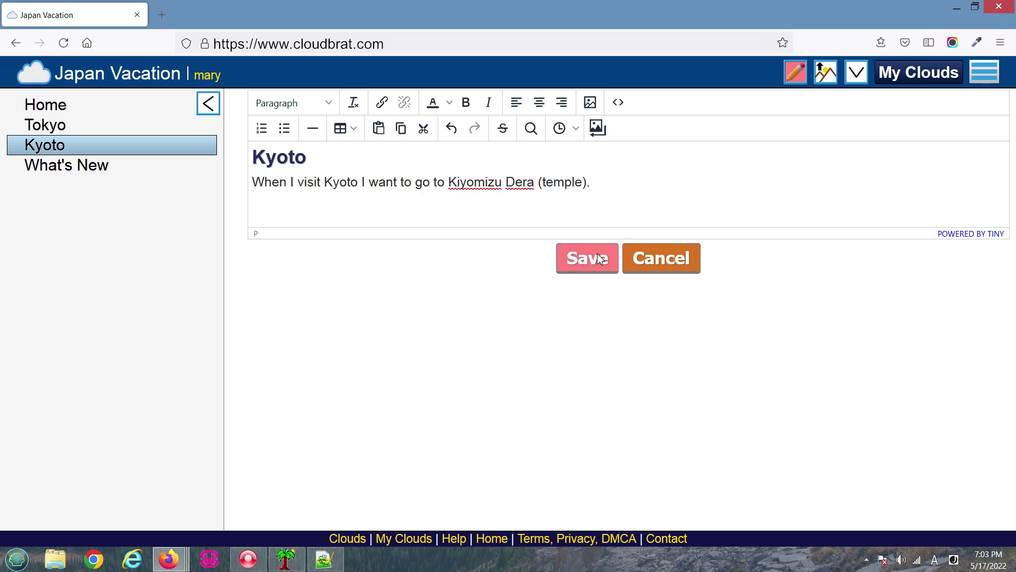
{"action": "left_click", "coordinate": [599, 257]}
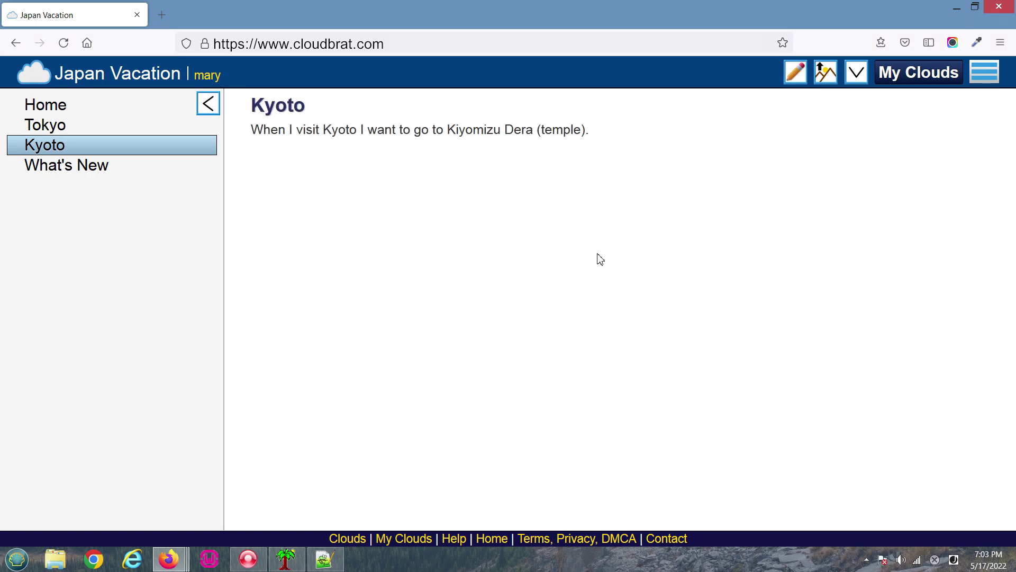
{"action": "left_click", "coordinate": [796, 72]}
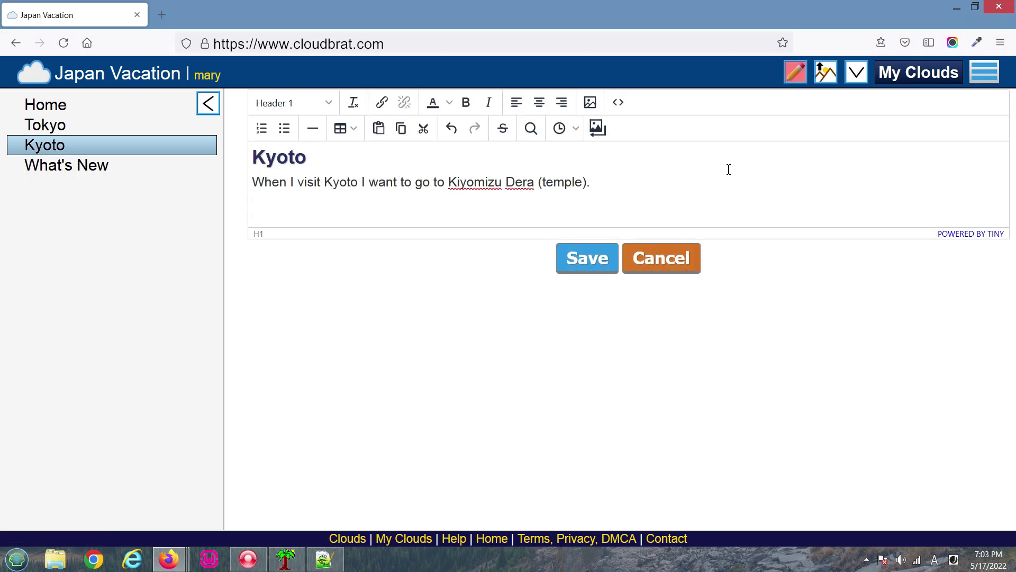
{"action": "left_click", "coordinate": [724, 185]}
{"action": "key", "text": "Return"}
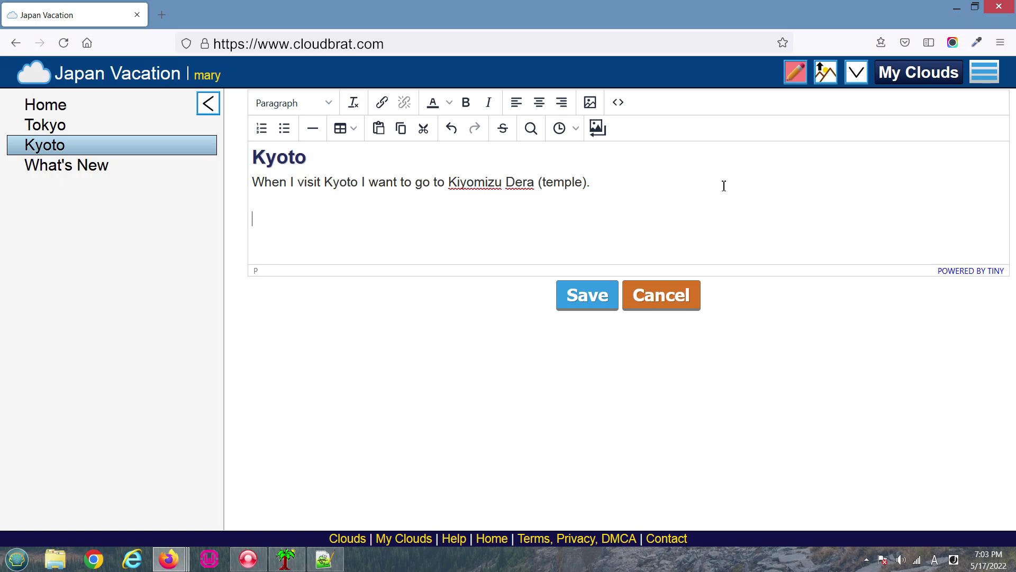
{"action": "type", "text": "Maybe il.."}
{"action": "left_click", "coordinate": [671, 295]}
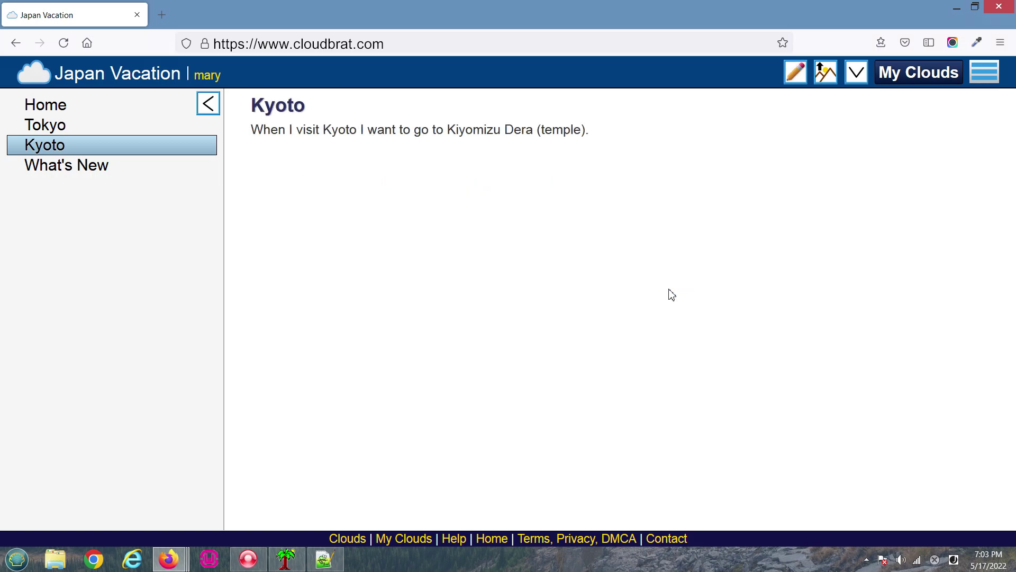
Add a Regular page named Shinjuku directly after the Kyoto page
{"action": "left_click", "coordinate": [56, 148]}
{"action": "left_click", "coordinate": [74, 168]}
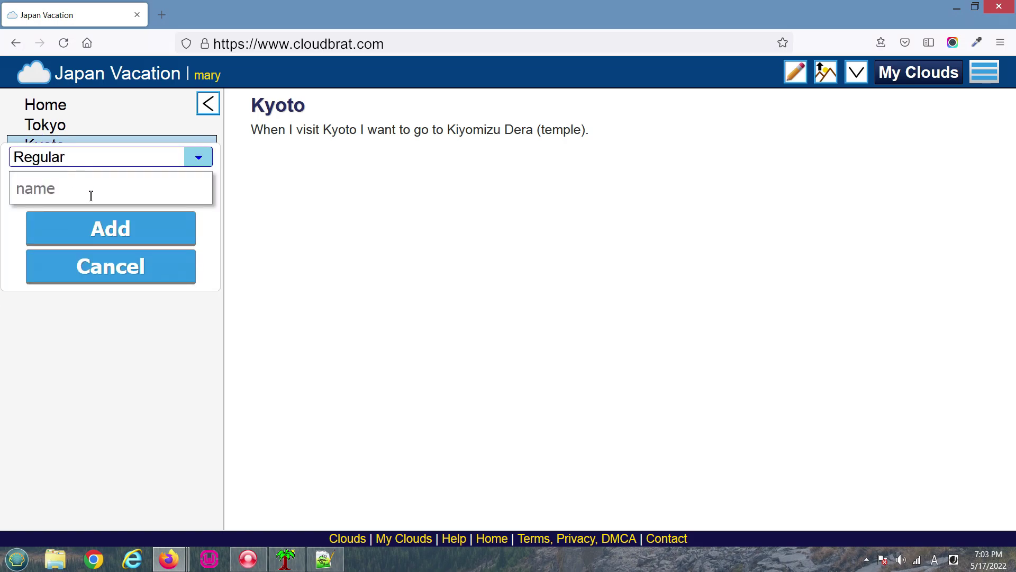
{"action": "type", "text": "Shinjyku"}
{"action": "key", "text": "BackSpace"}
{"action": "type", "text": "uku"}
{"action": "key", "text": "BackSpace"}
{"action": "key", "text": "BackSpace"}
{"action": "key", "text": "BackSpace"}
{"action": "key", "text": "BackSpace"}
{"action": "type", "text": "uku"}
{"action": "key", "text": "Return"}
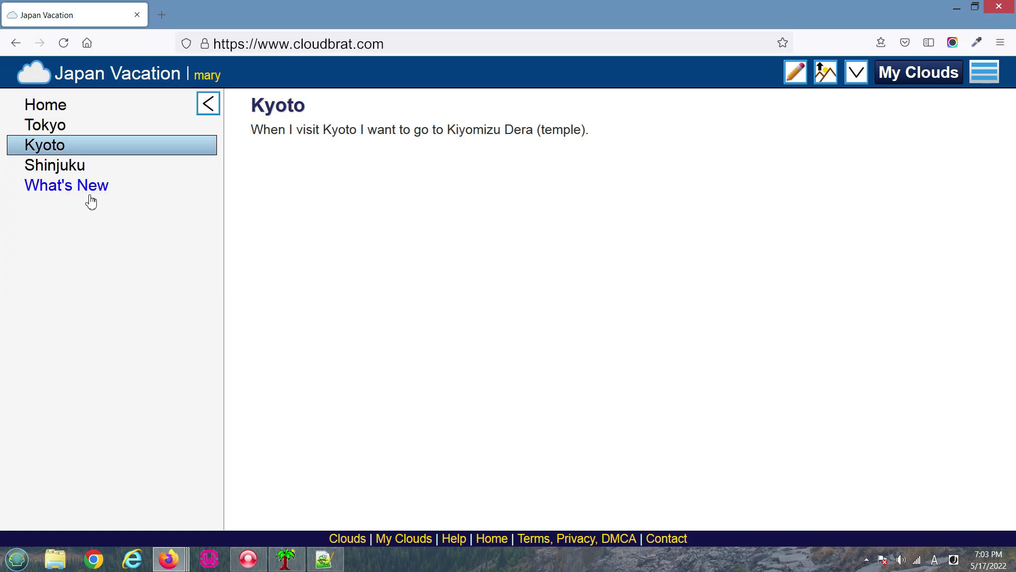
Write "Shinjuku is a city in Tokyo." under the Shinjuku page's heading and save the page
{"action": "left_click", "coordinate": [69, 167]}
{"action": "left_click", "coordinate": [805, 77]}
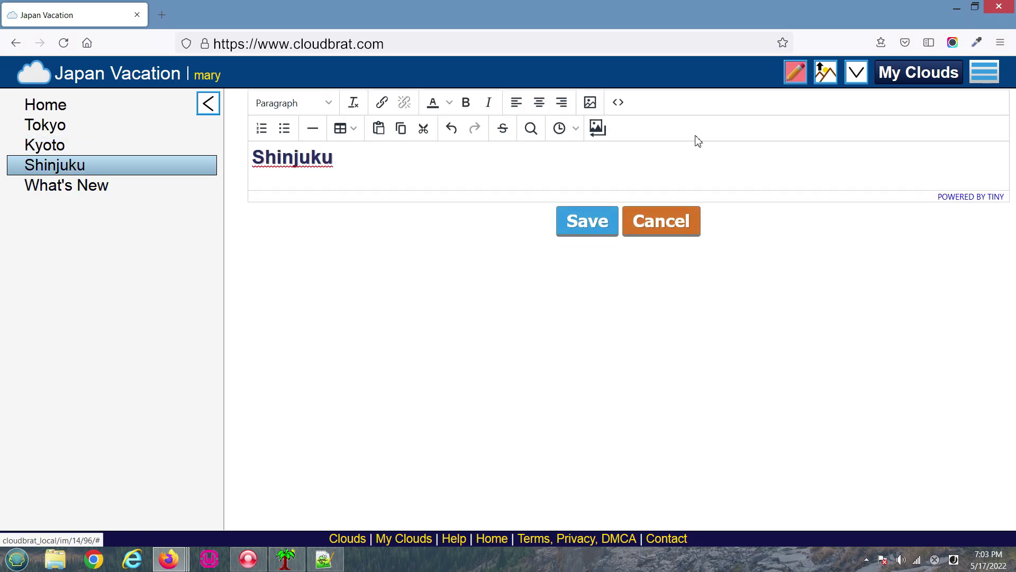
{"action": "left_click", "coordinate": [624, 155]}
{"action": "key", "text": "Return"}
{"action": "type", "text": "S"}
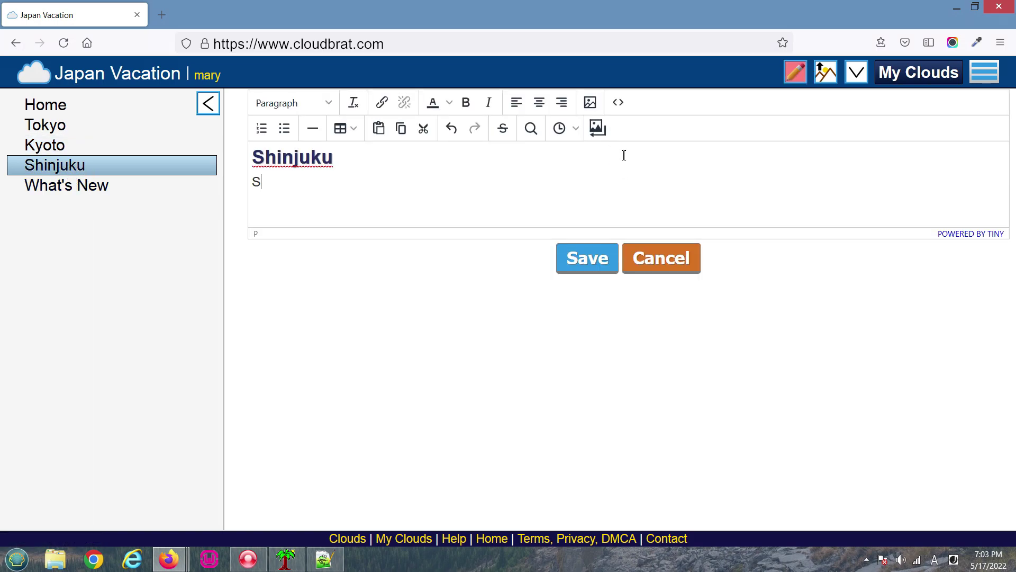
{"action": "type", "text": "hinjuku is a ci"}
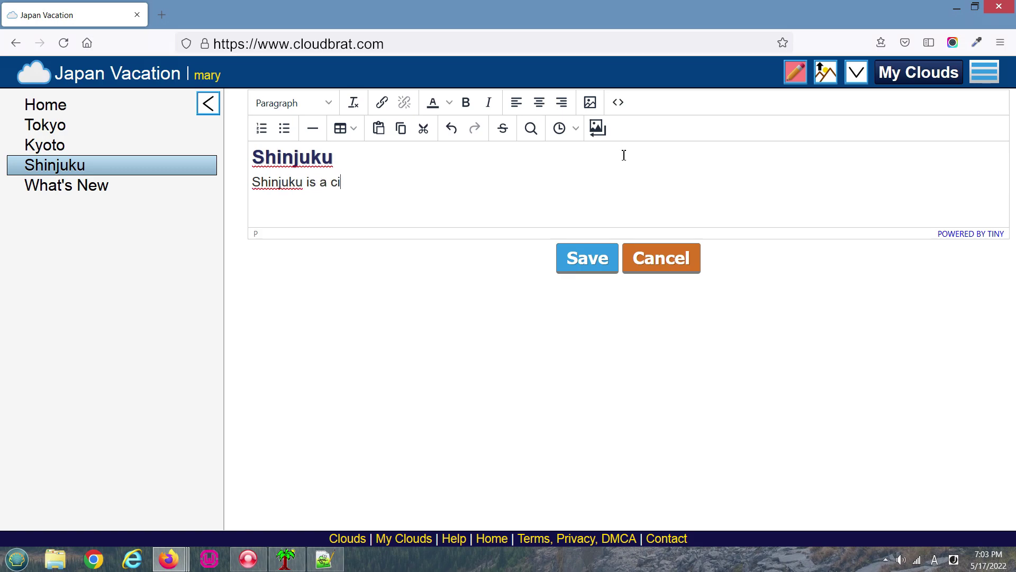
{"action": "type", "text": "ty in Tokyo."}
{"action": "left_click", "coordinate": [606, 260]}
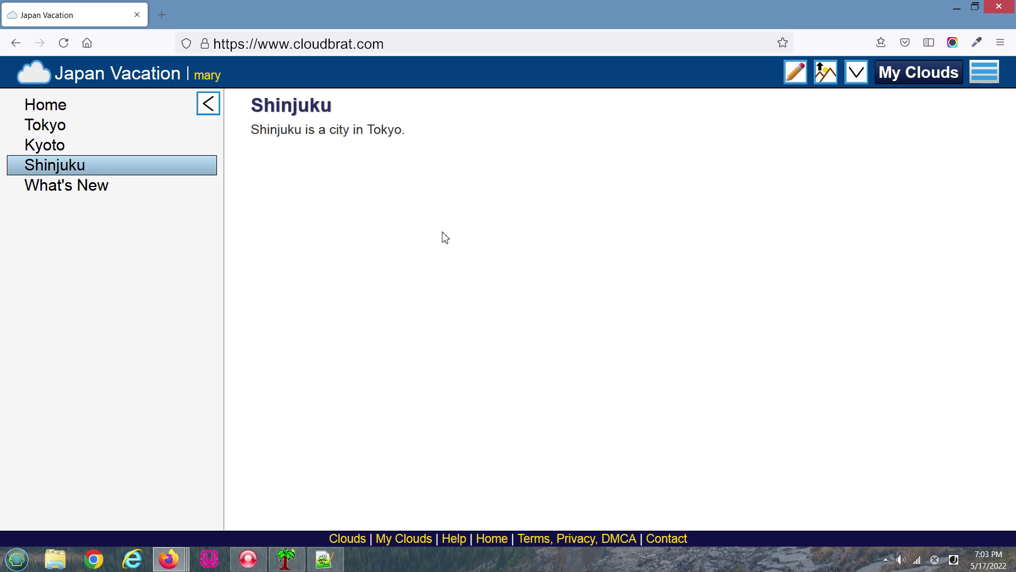
Move the Shinjuku page in the page list so that it is a subpage of Tokyo
{"action": "left_click", "coordinate": [50, 146]}
{"action": "left_click", "coordinate": [52, 167]}
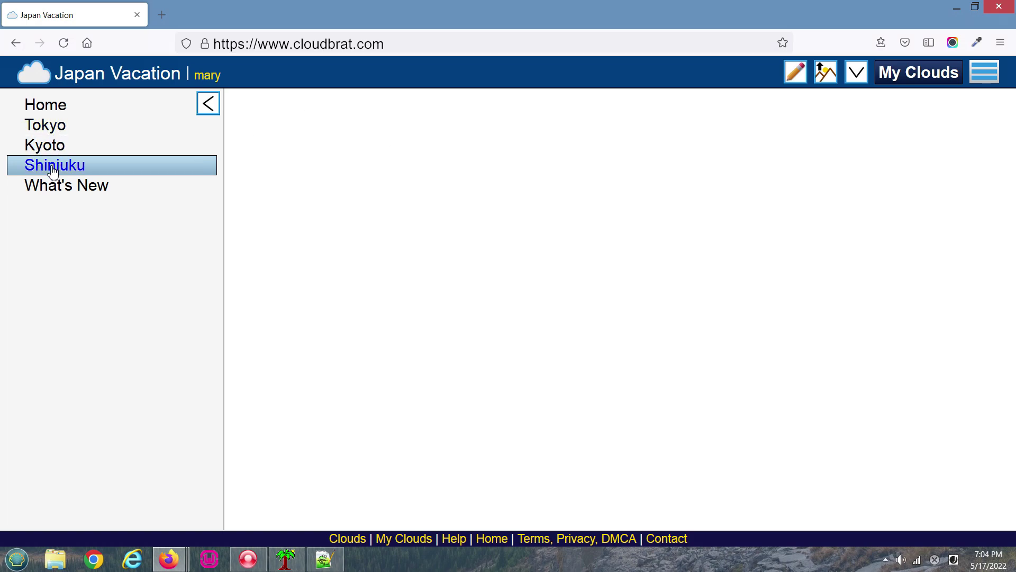
{"action": "left_click_drag", "start_coordinate": [52, 172], "coordinate": [56, 125]}
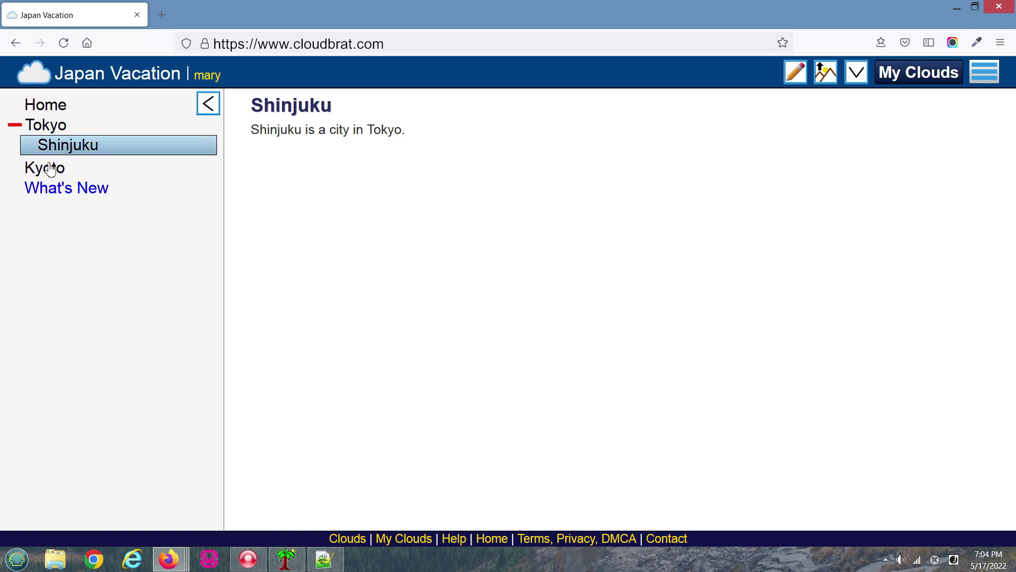
Collapse and expand Tokyo's subpage list, and view the Shinjuku and Tokyo pages
{"action": "left_click", "coordinate": [14, 126]}
{"action": "left_click", "coordinate": [15, 127]}
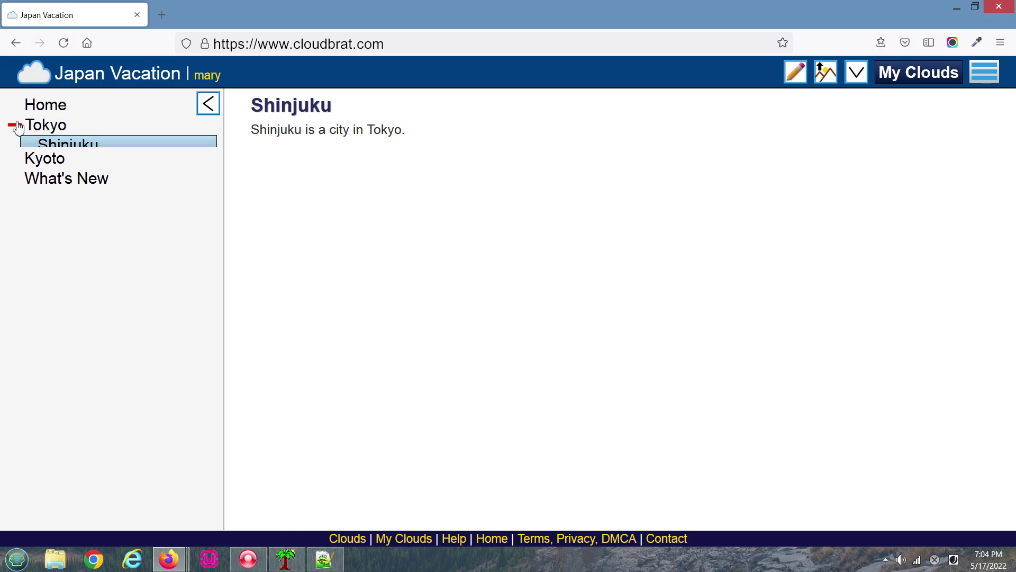
{"action": "left_click", "coordinate": [59, 149]}
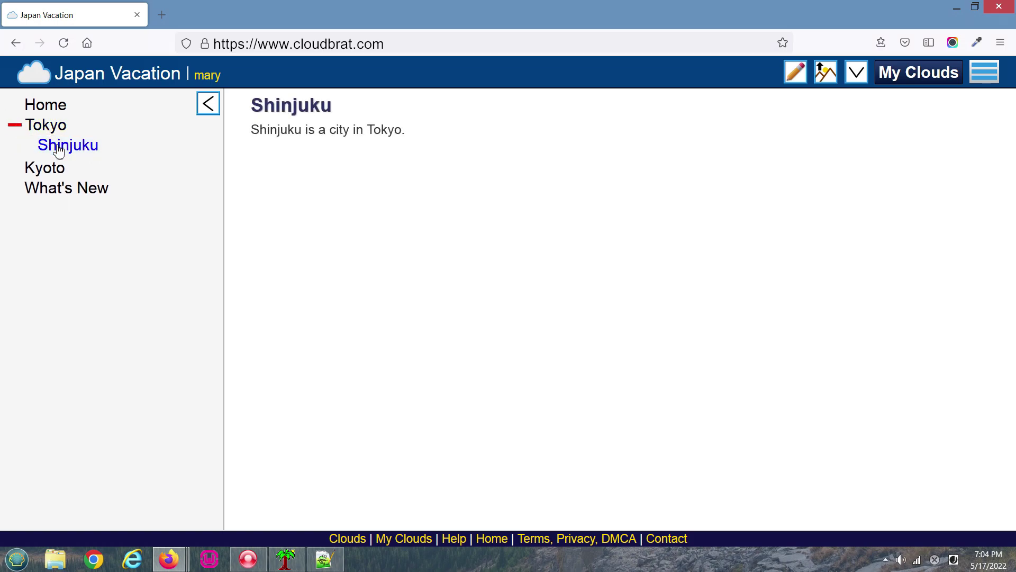
{"action": "left_click", "coordinate": [55, 133]}
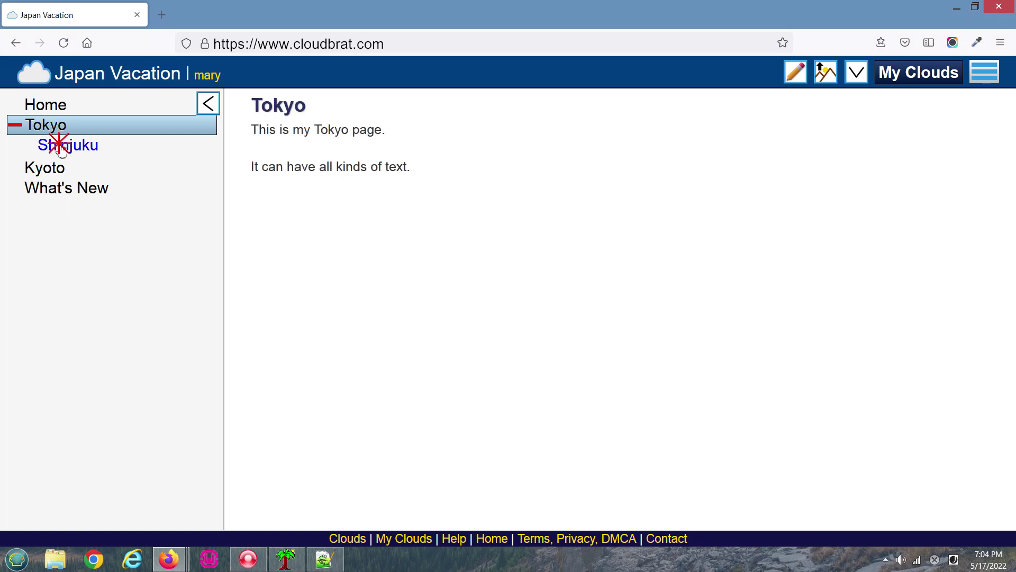
Move the Kyoto page in the page list so that it is a subpage of Shinjuku
{"action": "left_click", "coordinate": [55, 145]}
{"action": "left_click", "coordinate": [46, 173]}
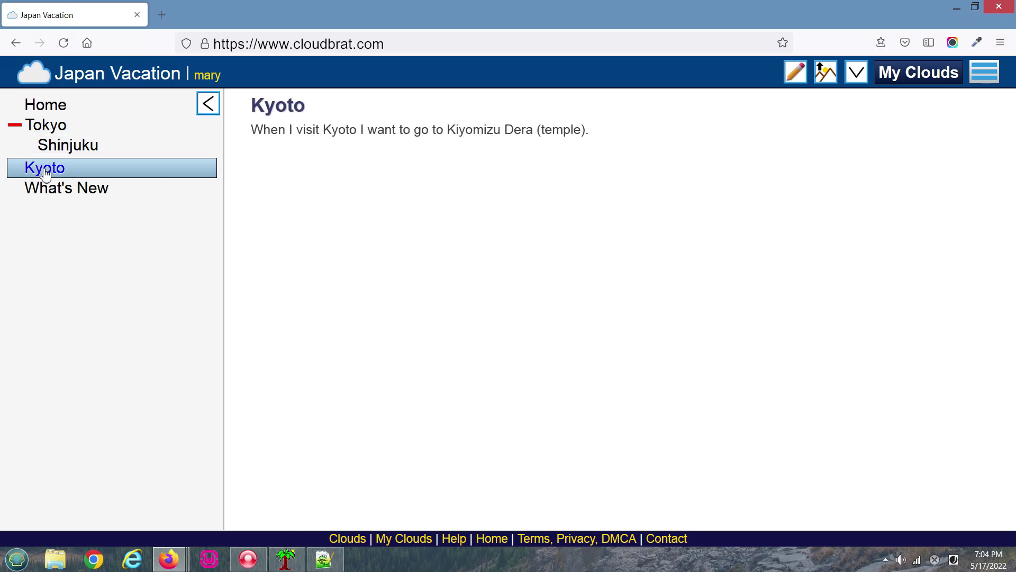
{"action": "left_click_drag", "start_coordinate": [45, 173], "coordinate": [62, 148]}
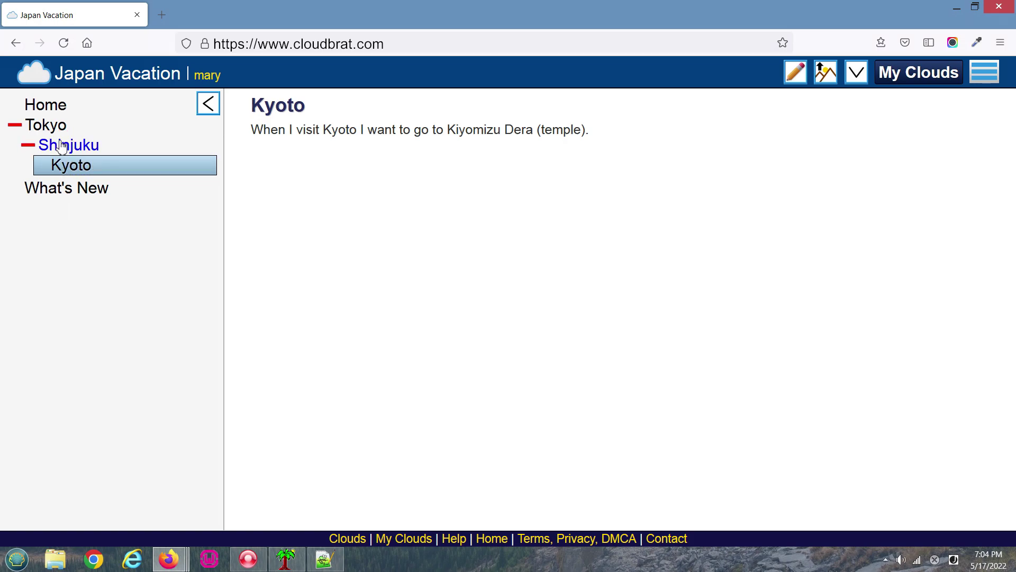
Collapse and expand the subpage lists of Shinjuku and Tokyo
{"action": "left_click", "coordinate": [29, 145]}
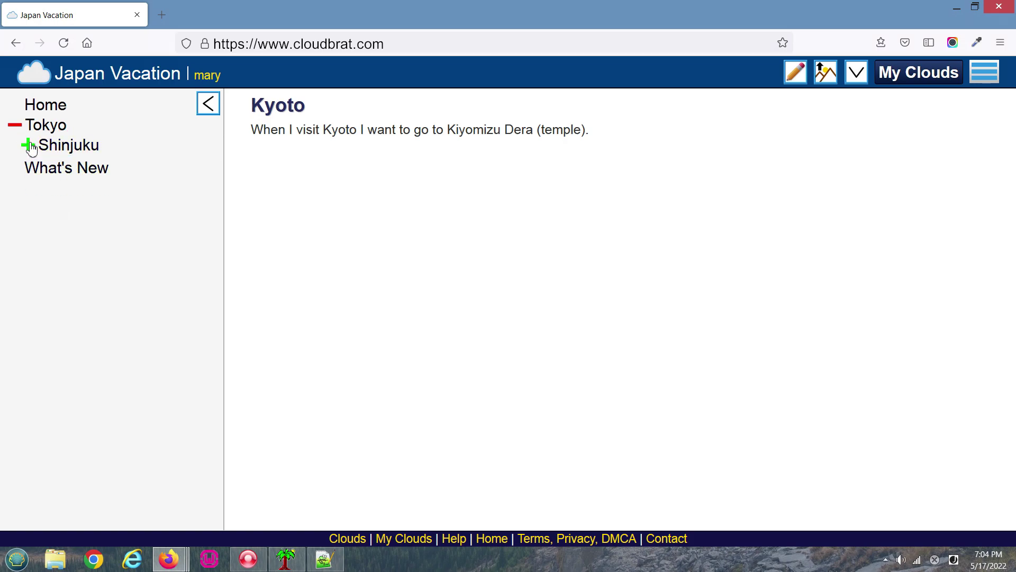
{"action": "left_click", "coordinate": [15, 126]}
{"action": "left_click", "coordinate": [15, 126]}
{"action": "left_click", "coordinate": [28, 145]}
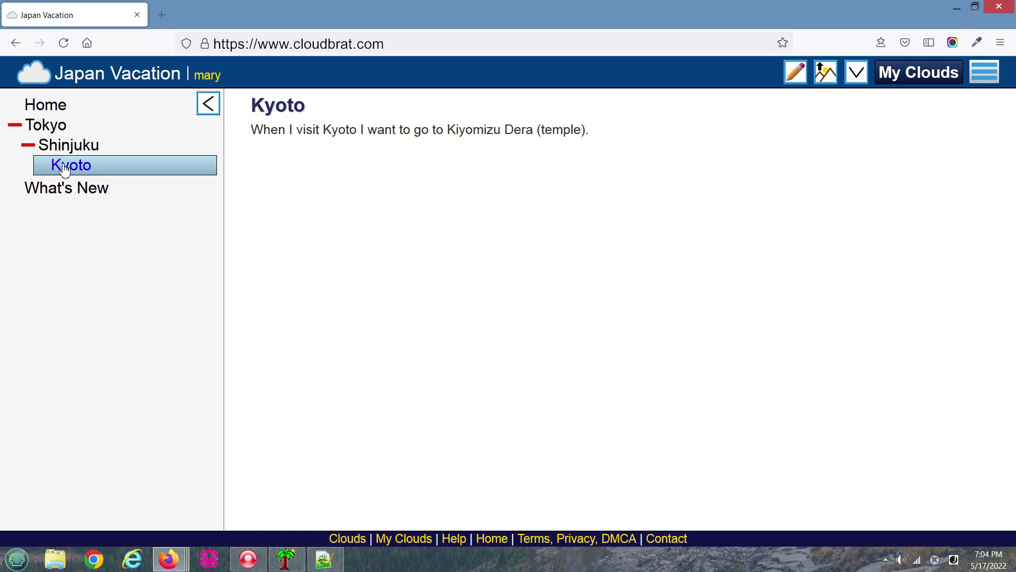
Move the Kyoto page back to the top level between Tokyo and What's New, and rename it "Kyoto Side-Trip"
{"action": "left_click_drag", "start_coordinate": [65, 170], "coordinate": [45, 182]}
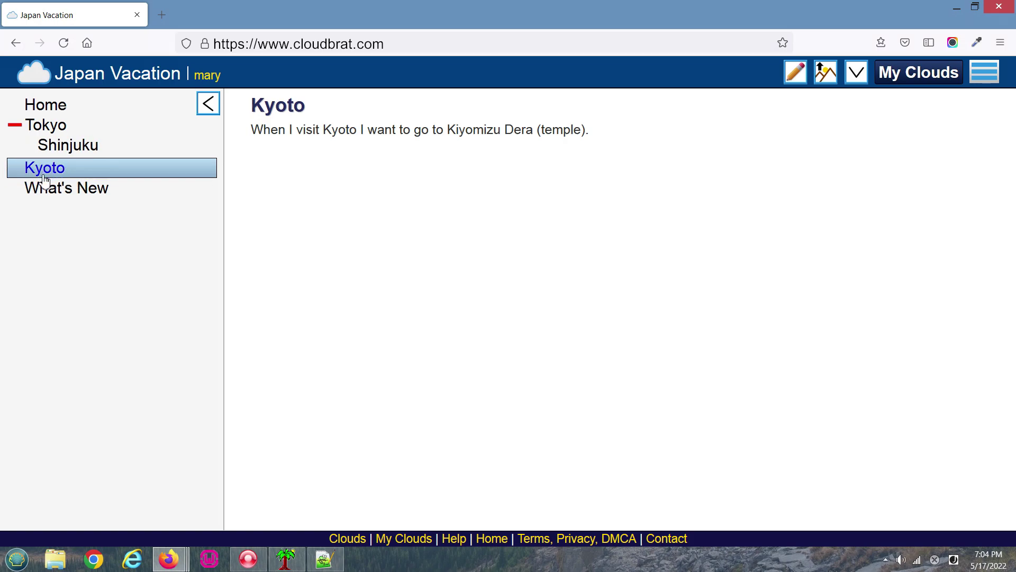
{"action": "left_click", "coordinate": [55, 170]}
{"action": "left_click", "coordinate": [58, 177]}
{"action": "left_click", "coordinate": [75, 236]}
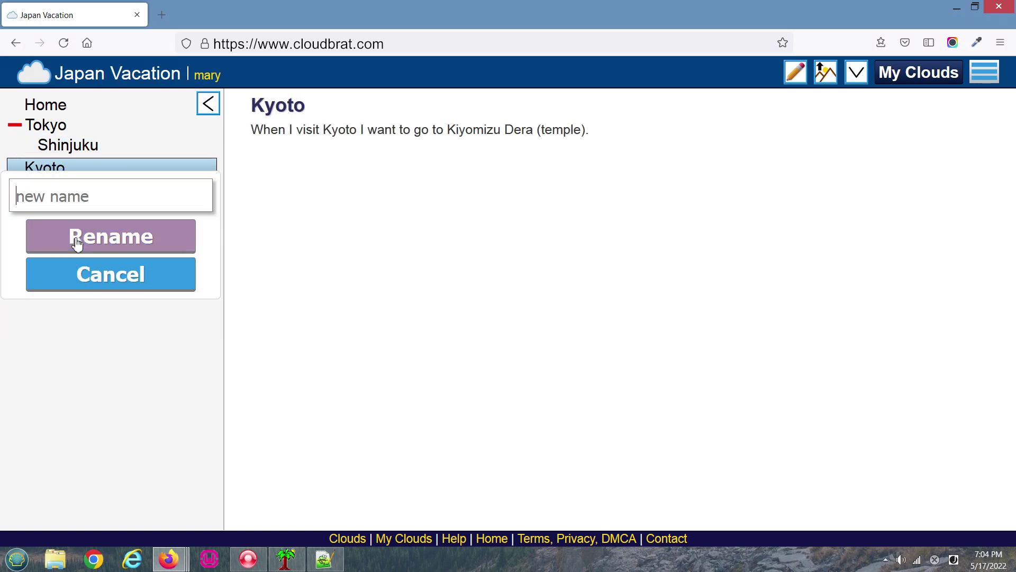
{"action": "left_click", "coordinate": [85, 196]}
{"action": "type", "text": "Kyoto"}
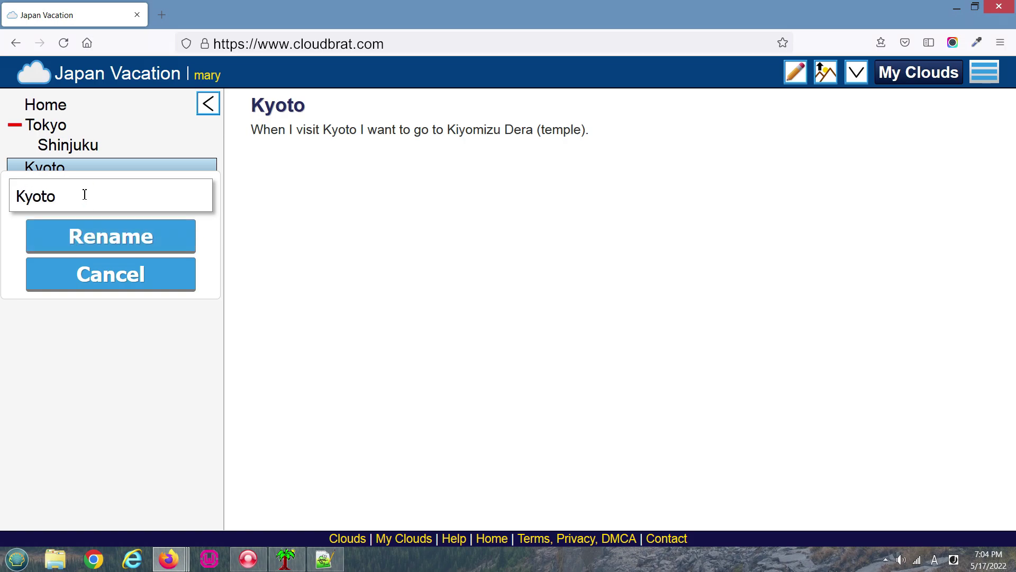
{"action": "type", "text": " Side-Trip"}
{"action": "left_click", "coordinate": [82, 233]}
View the What's New, Kyoto Side-Trip and Shinjuku pages
{"action": "left_click", "coordinate": [76, 190]}
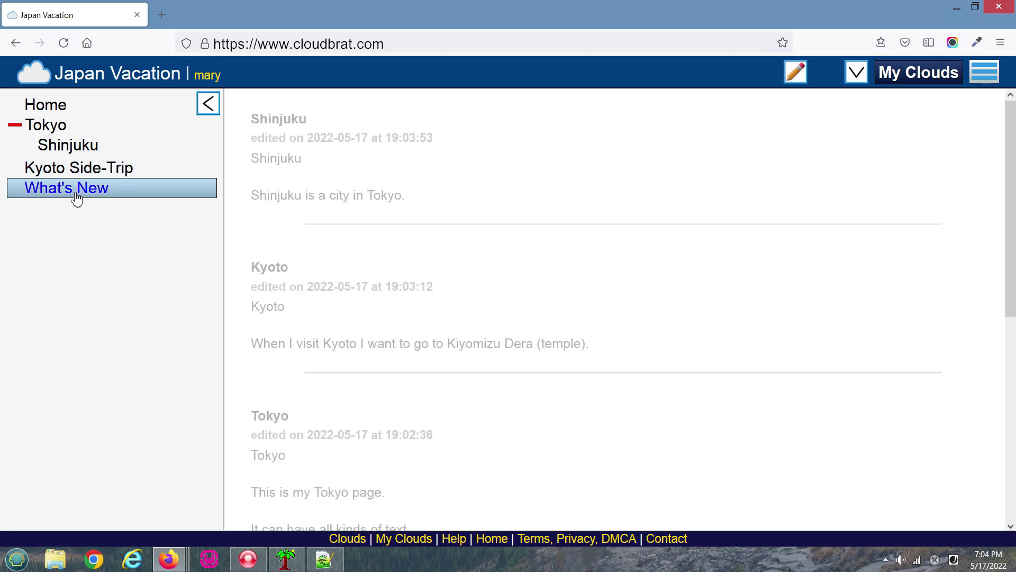
{"action": "left_click", "coordinate": [75, 167]}
{"action": "left_click", "coordinate": [75, 149]}
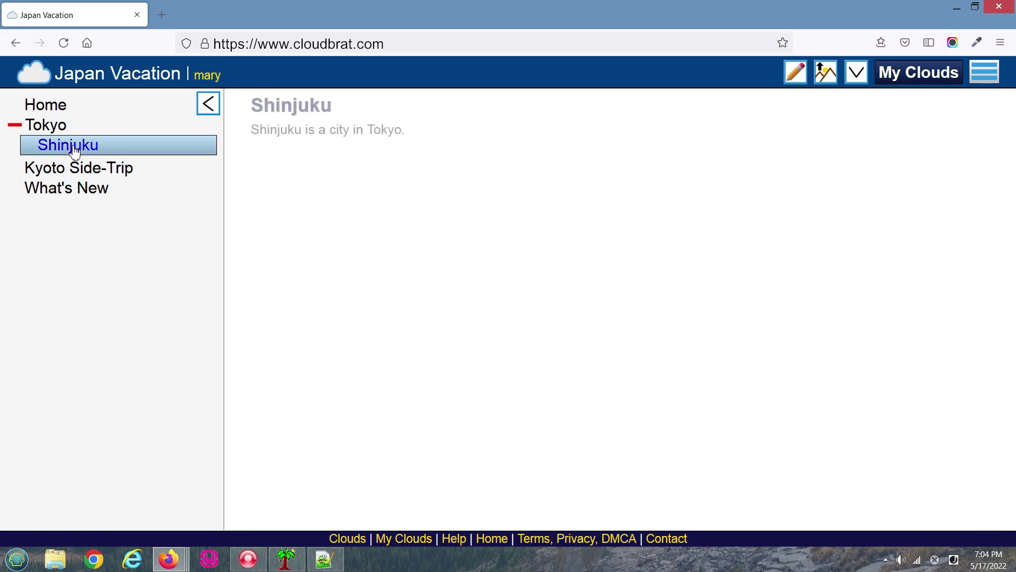
Permanently delete the Kyoto Side-Trip page from the cloud and open the Shinjuku page
{"action": "left_click", "coordinate": [74, 169]}
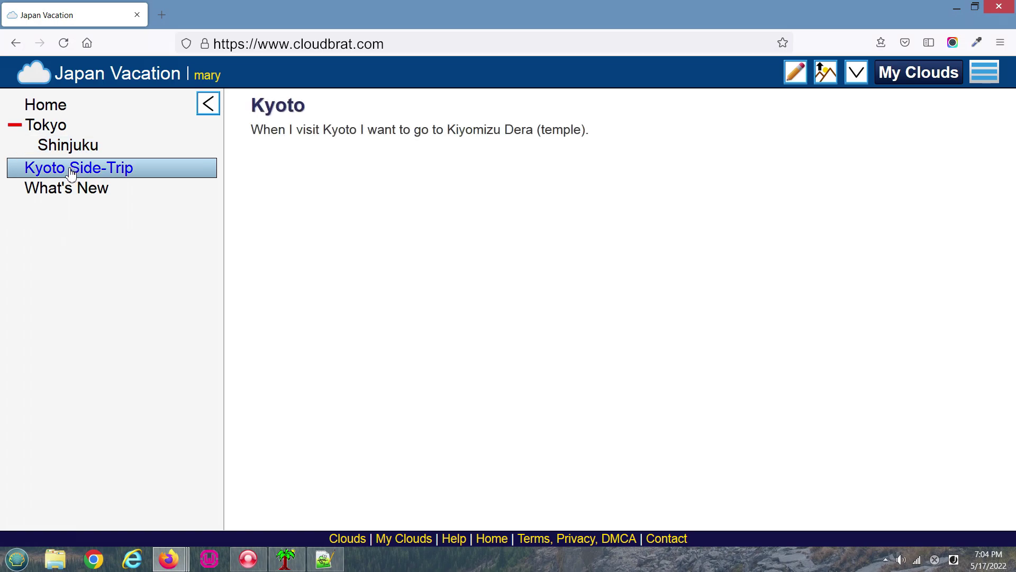
{"action": "left_click", "coordinate": [71, 169]}
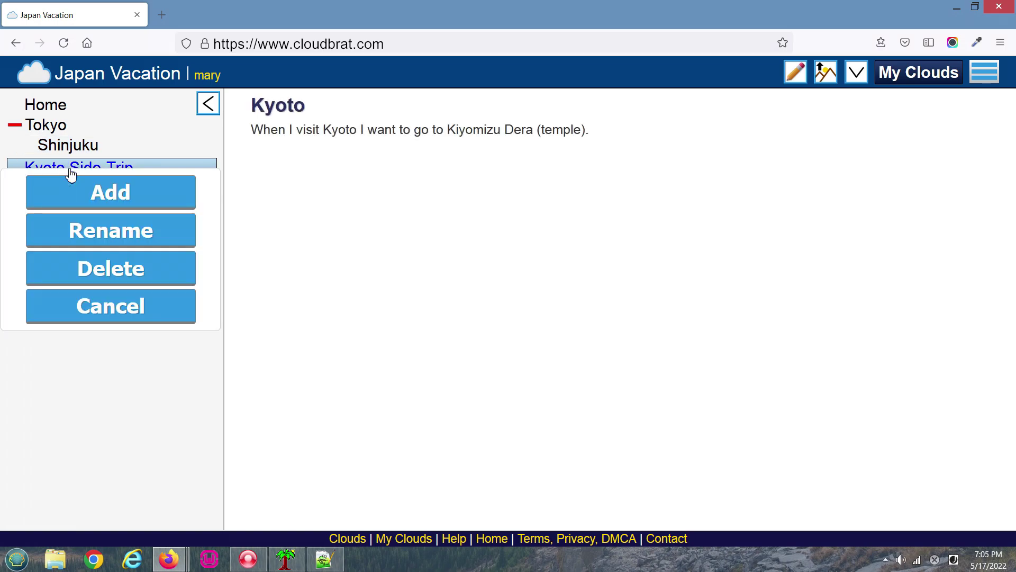
{"action": "left_click", "coordinate": [78, 274]}
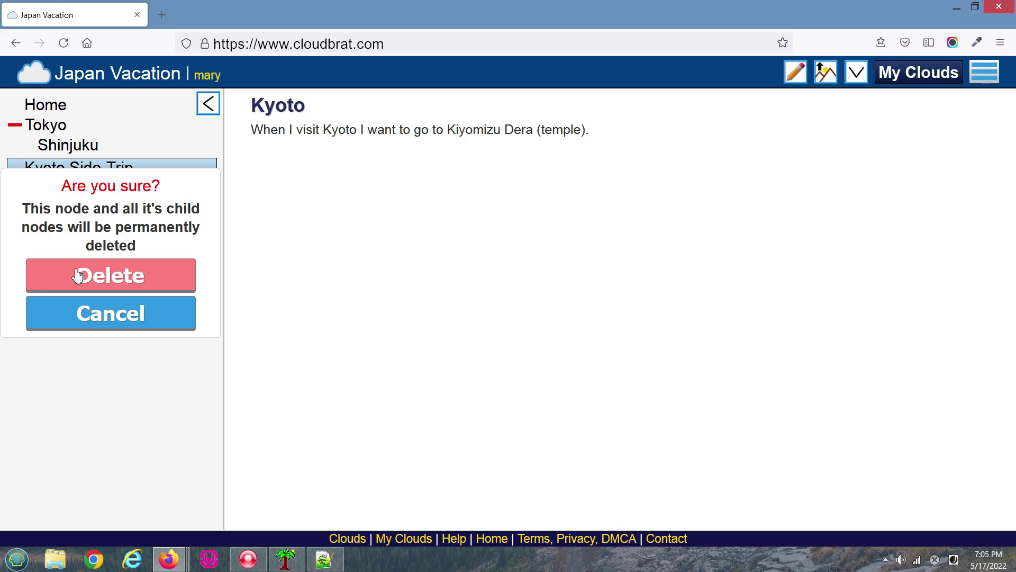
{"action": "left_click", "coordinate": [78, 274]}
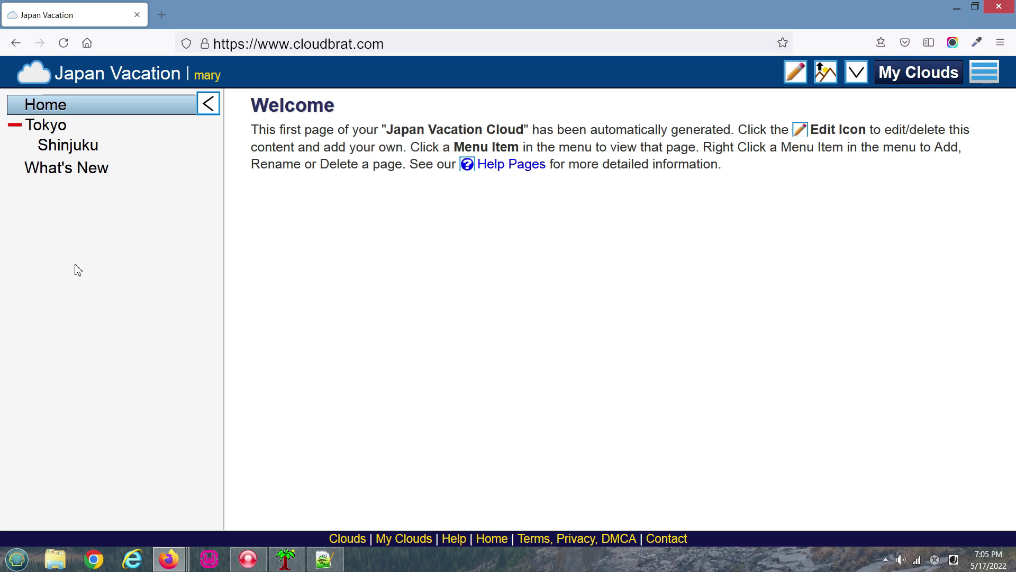
{"action": "left_click", "coordinate": [70, 147]}
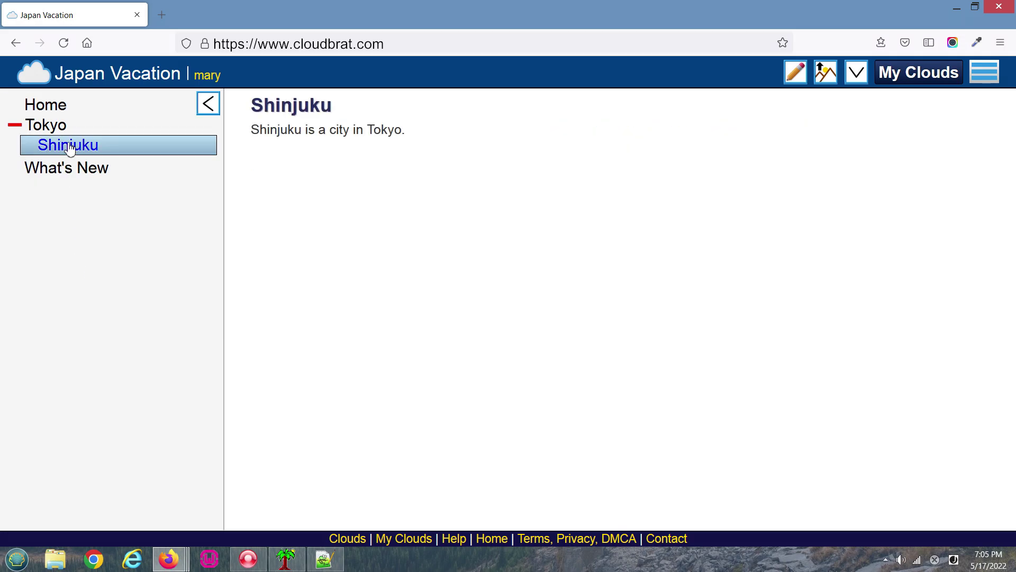